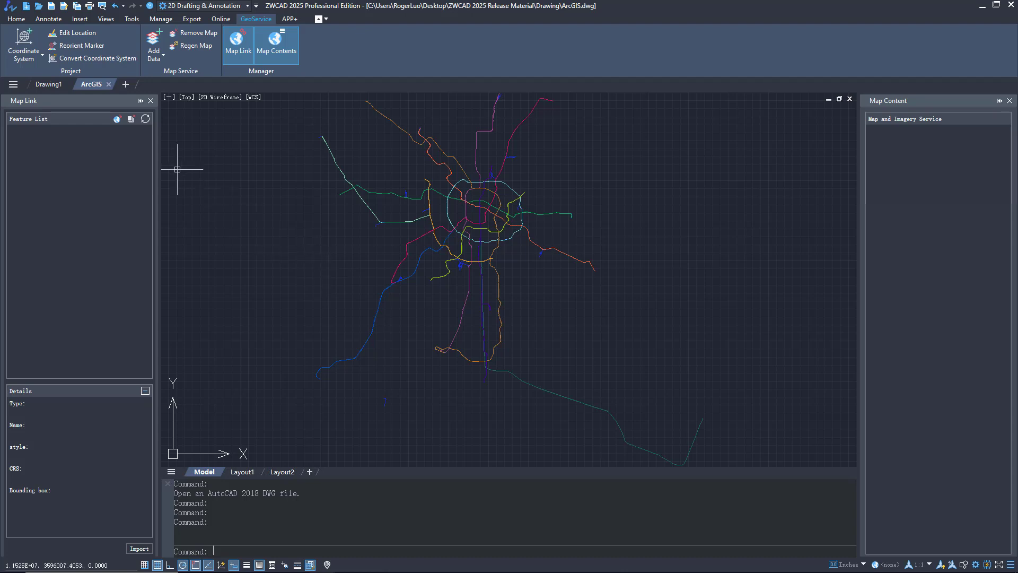
Assign the WGS 84 / Pseudo-Mercator coordinate system (EPSG 3857) to the drawing, with Meters as the drawing unit
{"action": "left_click", "coordinate": [27, 55]}
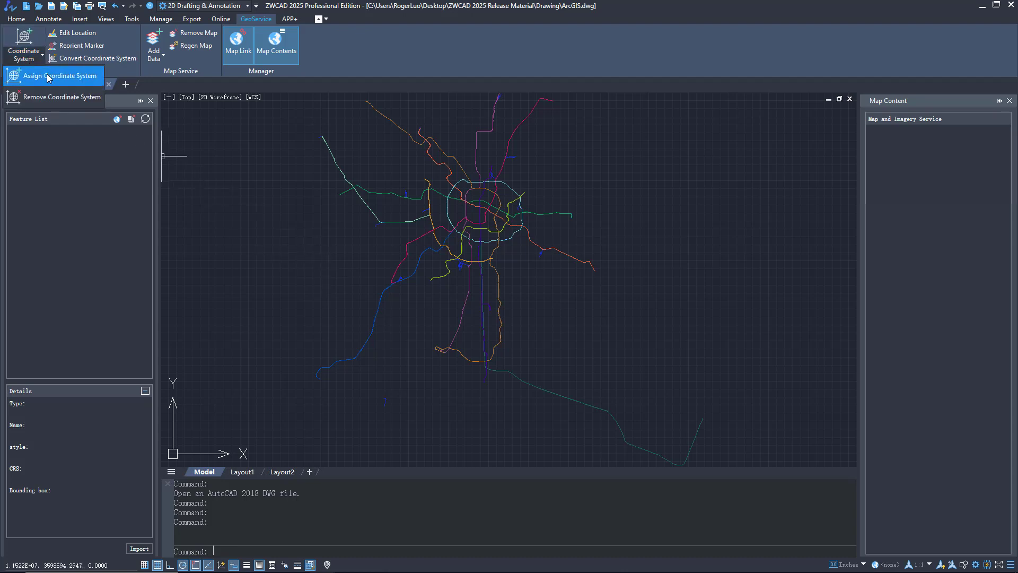
{"action": "left_click", "coordinate": [47, 77]}
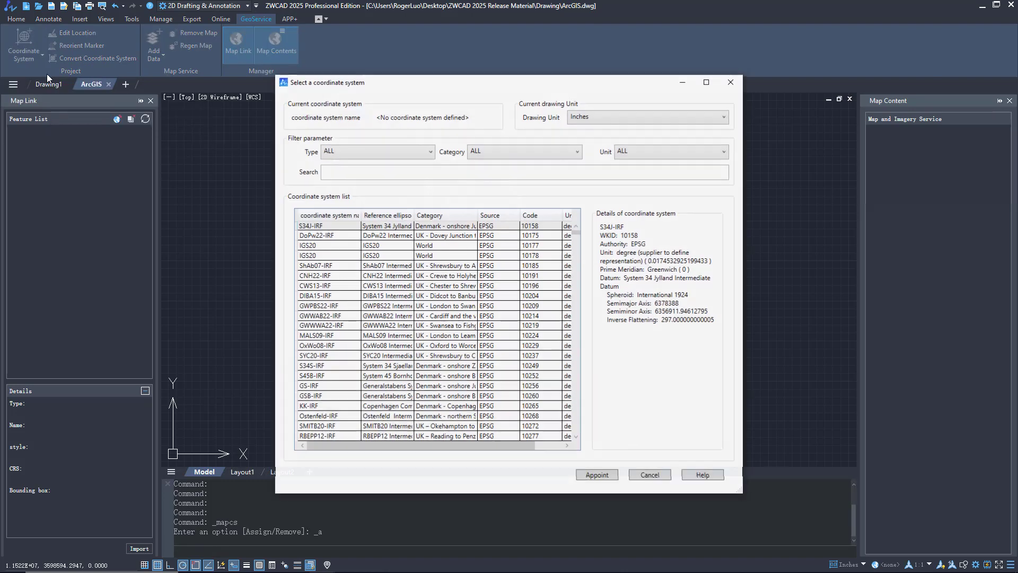
{"action": "left_click", "coordinate": [327, 177]}
{"action": "type", "text": "3857"}
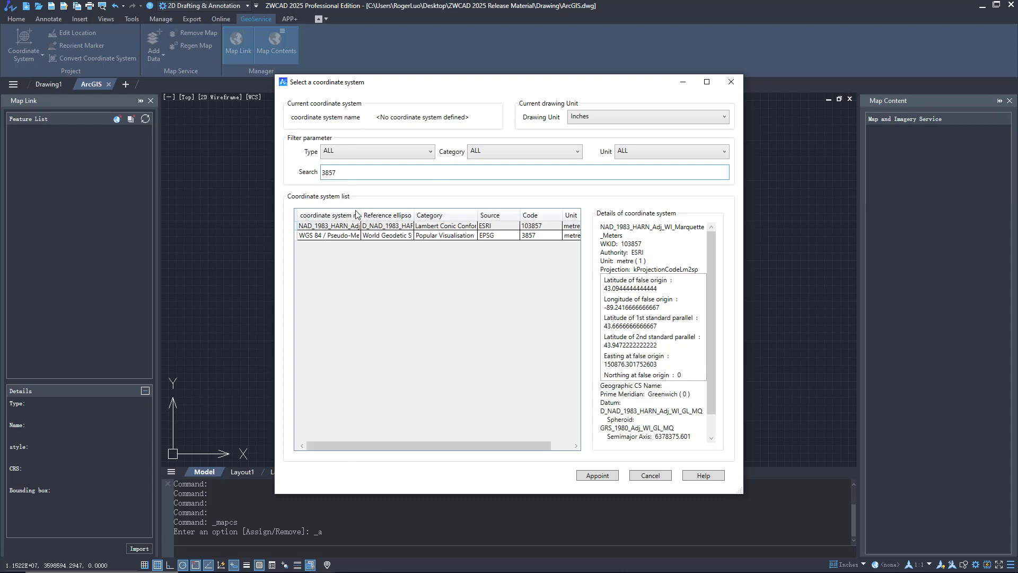
{"action": "left_click", "coordinate": [382, 236]}
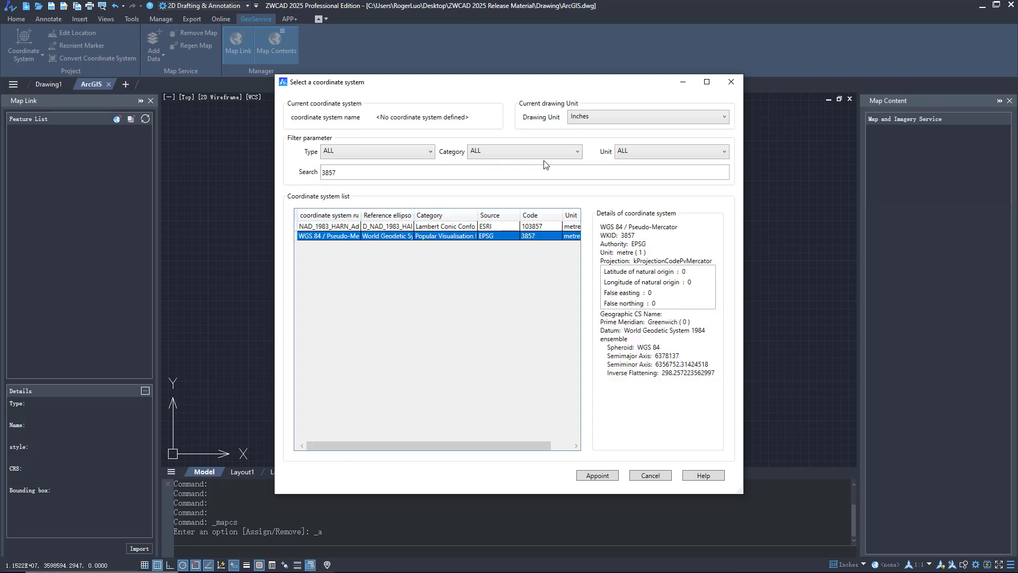
{"action": "left_click", "coordinate": [613, 119]}
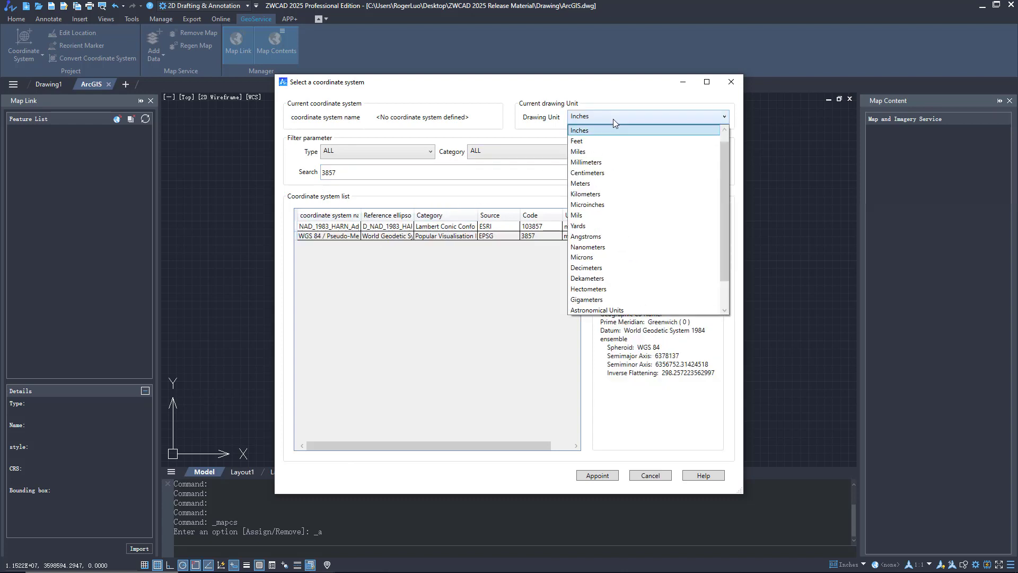
{"action": "left_click", "coordinate": [590, 187]}
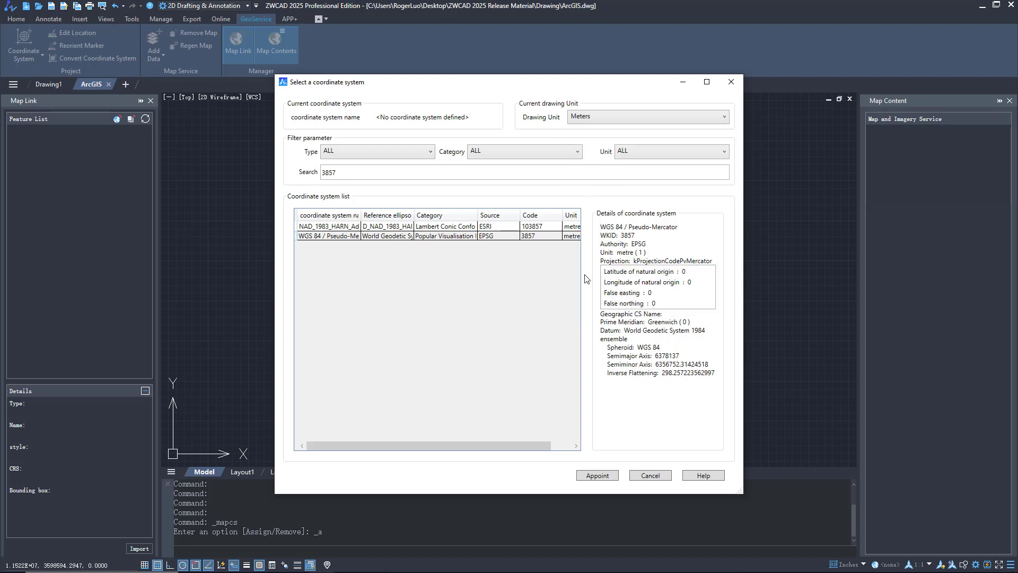
{"action": "left_click", "coordinate": [597, 475]}
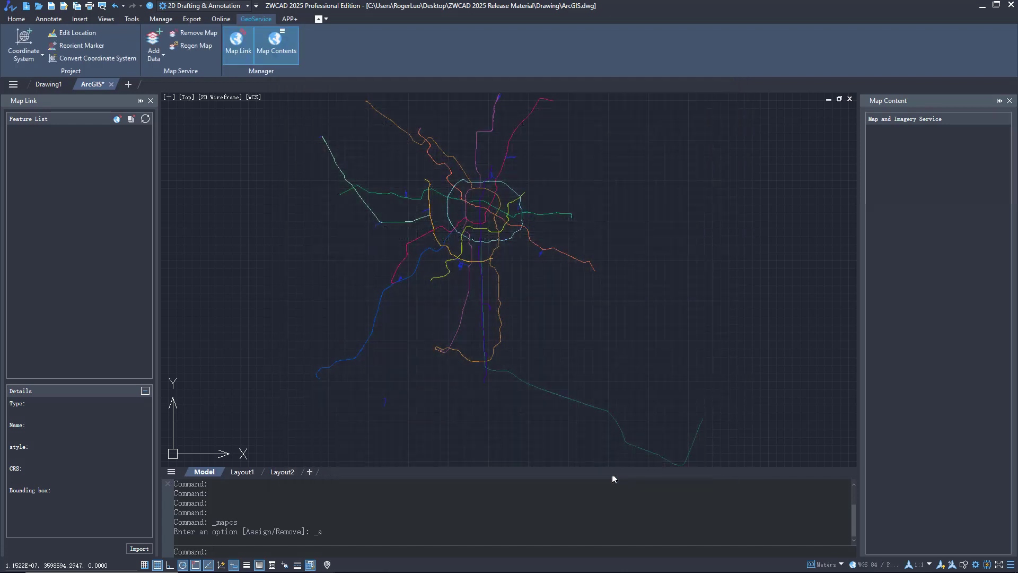
{"action": "left_click", "coordinate": [159, 53]}
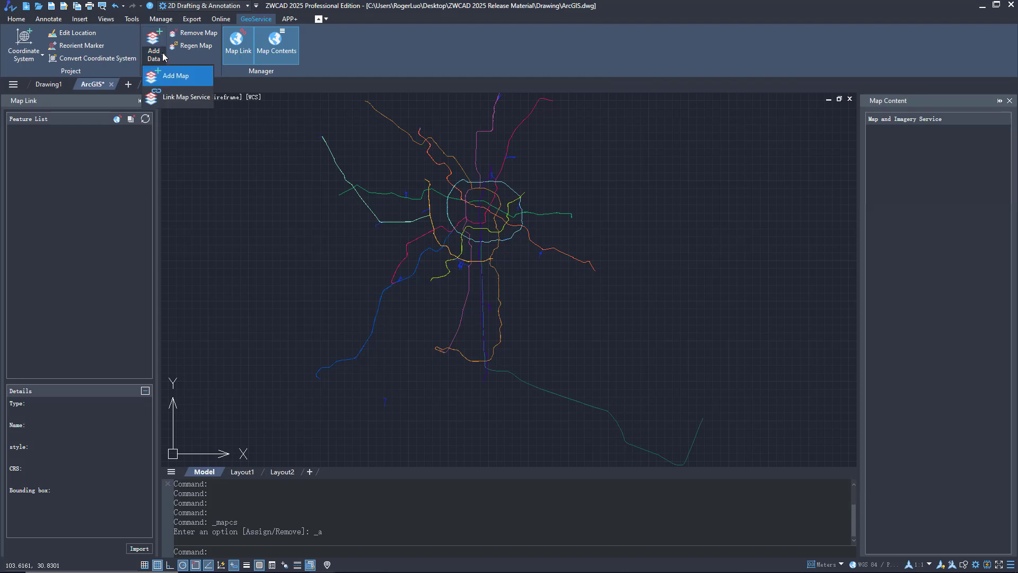
{"action": "left_click", "coordinate": [180, 98]}
{"action": "left_click", "coordinate": [417, 249]}
{"action": "type", "text": "https://services.arcgisonline.com/arcgis/rest/services/World_Imagery/MapServer/WMTS/1.0.0/WMTSCapabilities.xml"}
{"action": "key", "text": "Tab"}
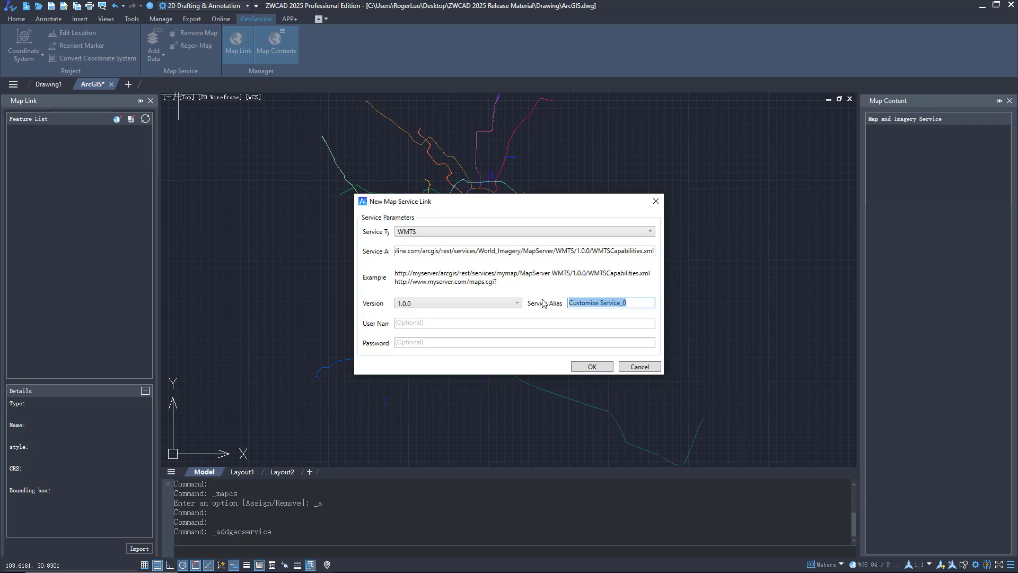
{"action": "type", "text": "Map1"}
{"action": "left_click", "coordinate": [604, 365]}
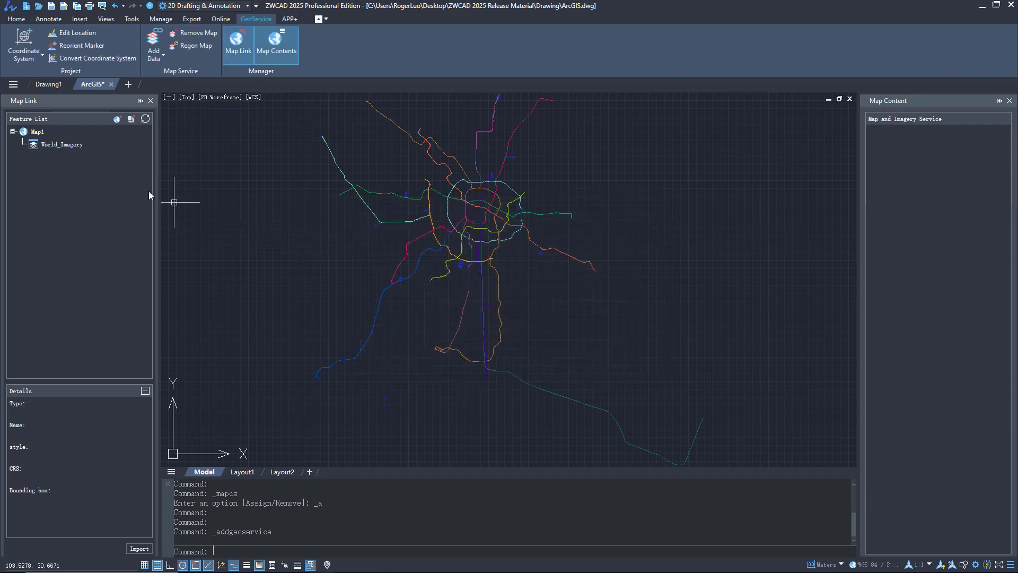
Import the World_Imagery layer of the Map1 service into the drawing and view it around the city centre
{"action": "left_click", "coordinate": [55, 148]}
{"action": "right_click", "coordinate": [53, 146]}
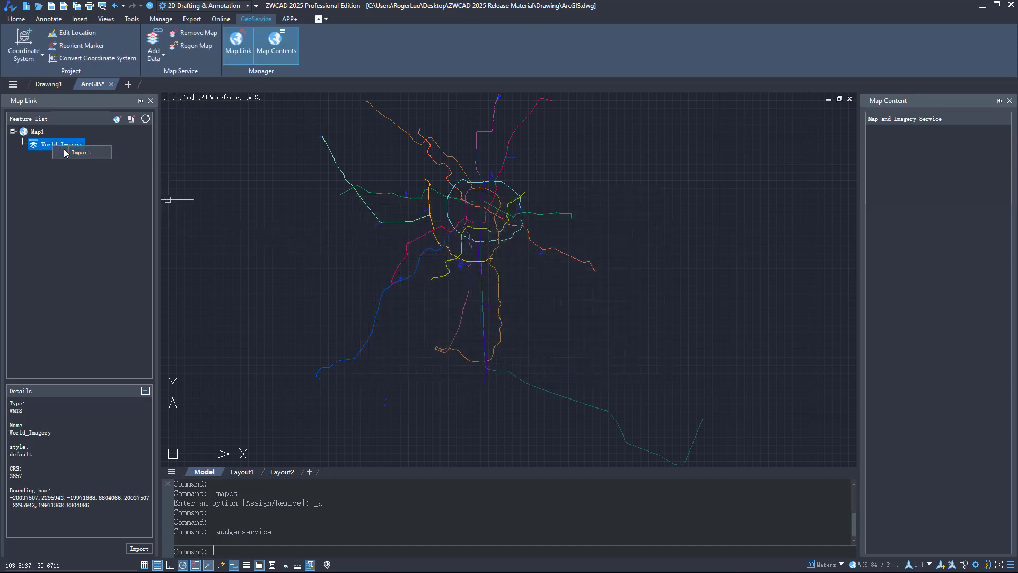
{"action": "left_click", "coordinate": [65, 152]}
{"action": "scroll", "coordinate": [466, 203], "scroll_direction": "up", "scroll_amount": 6}
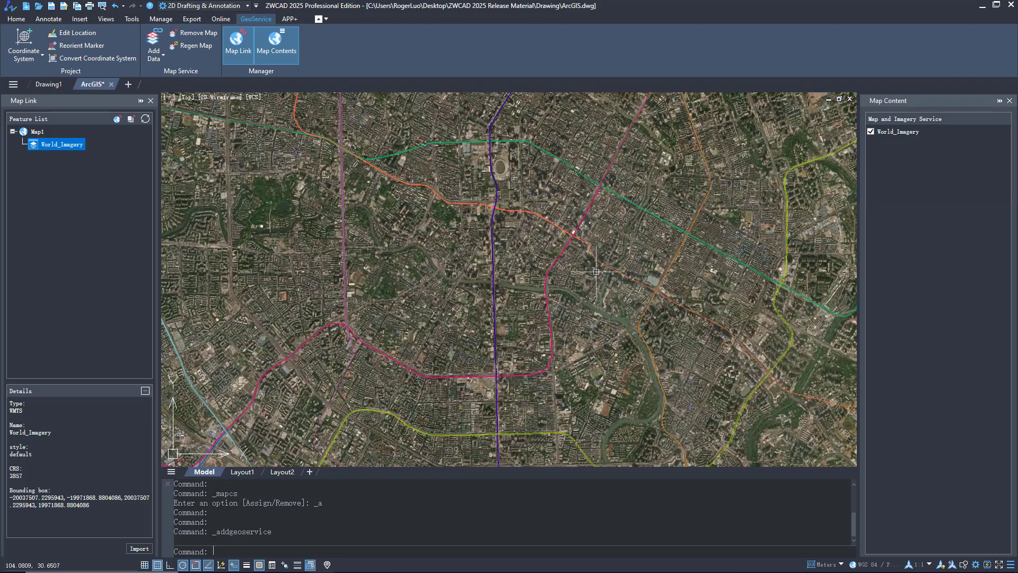
{"action": "middle_click_drag", "start_coordinate": [596, 271], "coordinate": [644, 376]}
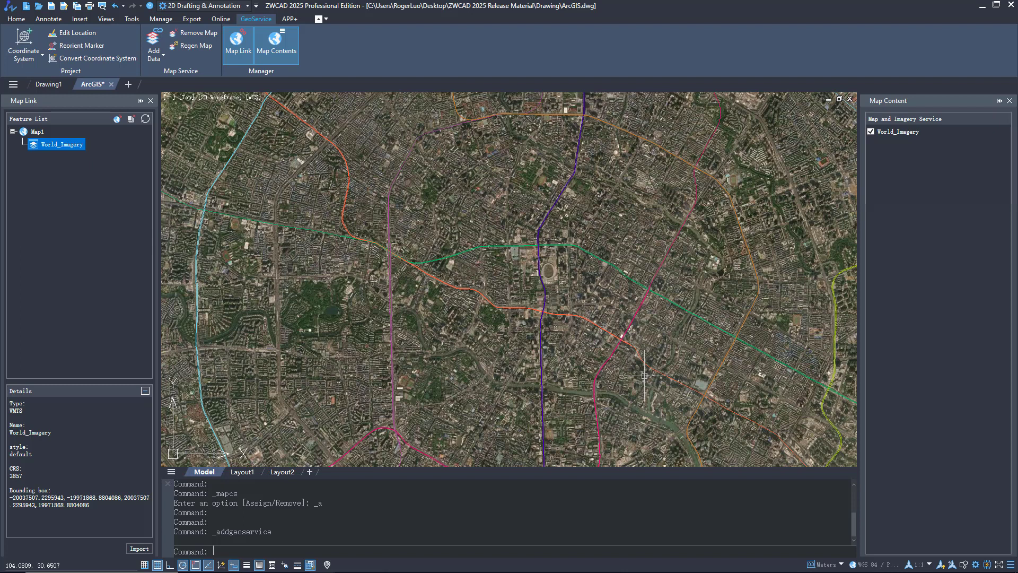
Switch the cursor coordinate display to Absolute and back to Geographic
{"action": "right_click", "coordinate": [51, 565]}
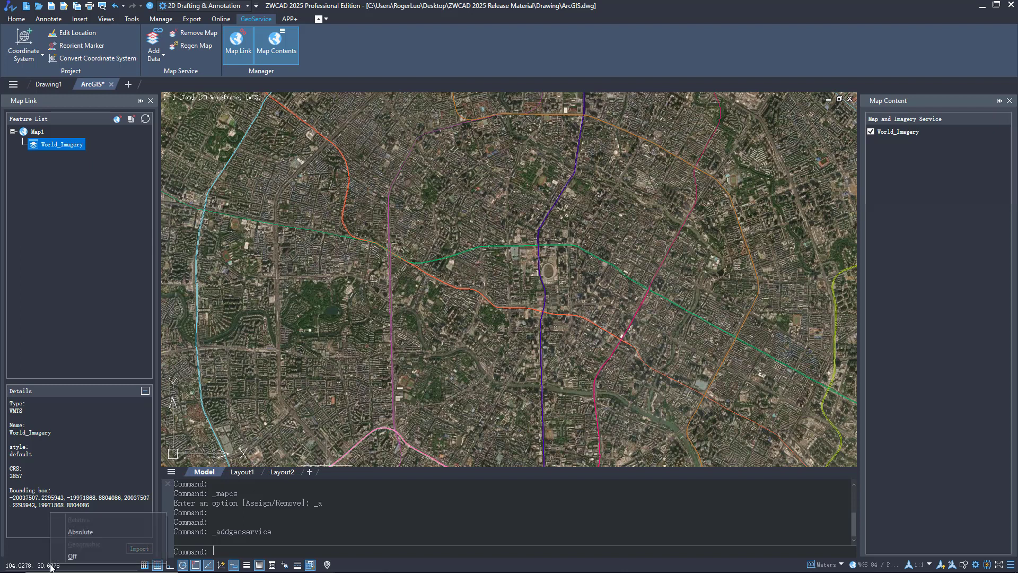
{"action": "left_click", "coordinate": [93, 534]}
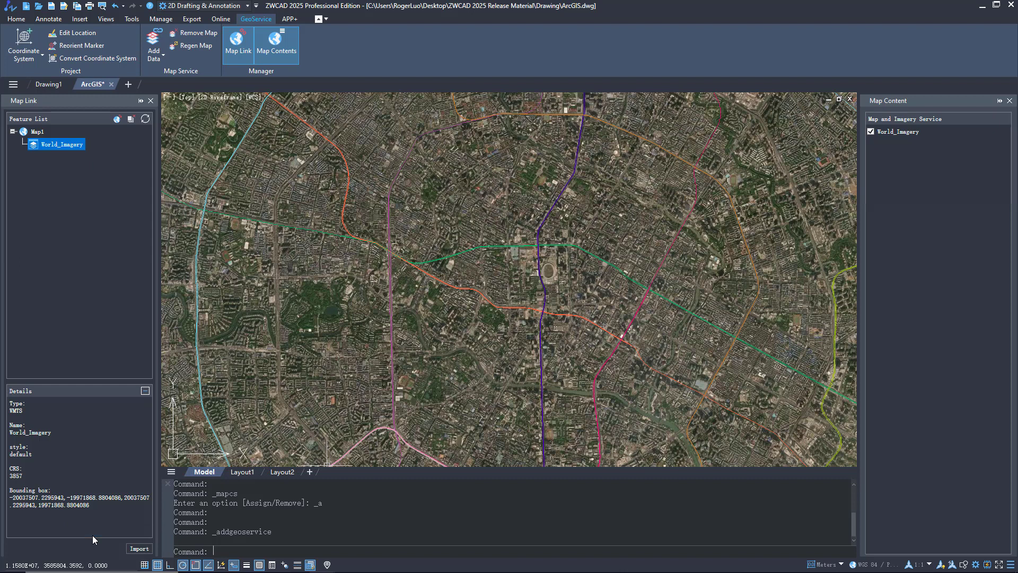
{"action": "right_click", "coordinate": [62, 567]}
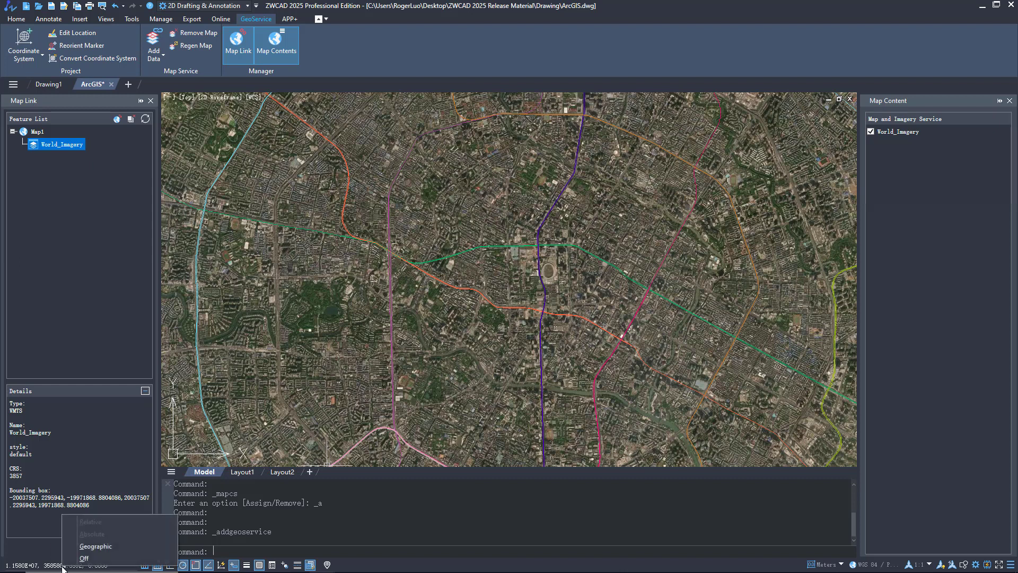
{"action": "left_click", "coordinate": [95, 545]}
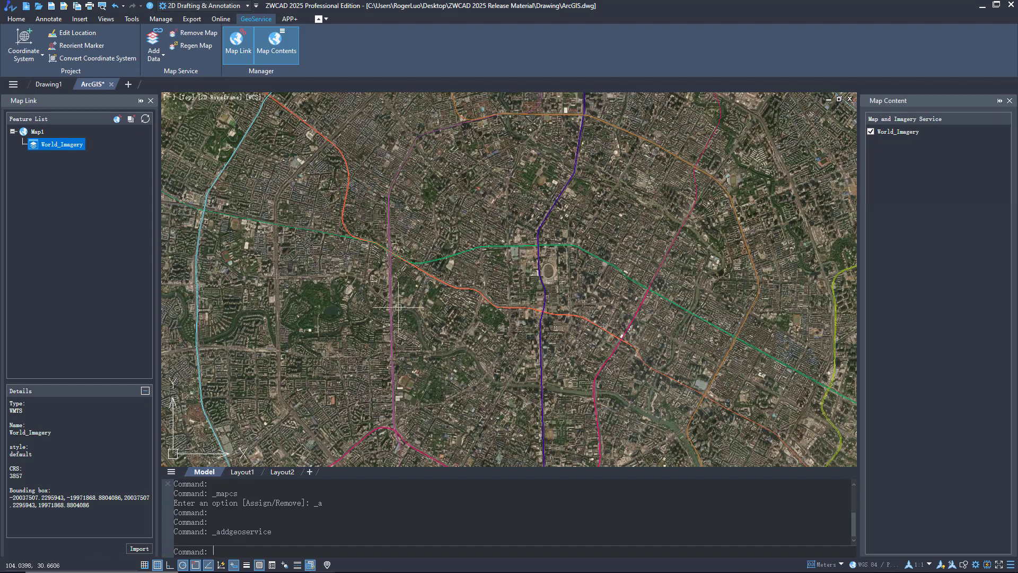
Add the Image Map - Bing map to the drawing and hide the World_Imagery layer
{"action": "left_click", "coordinate": [161, 60]}
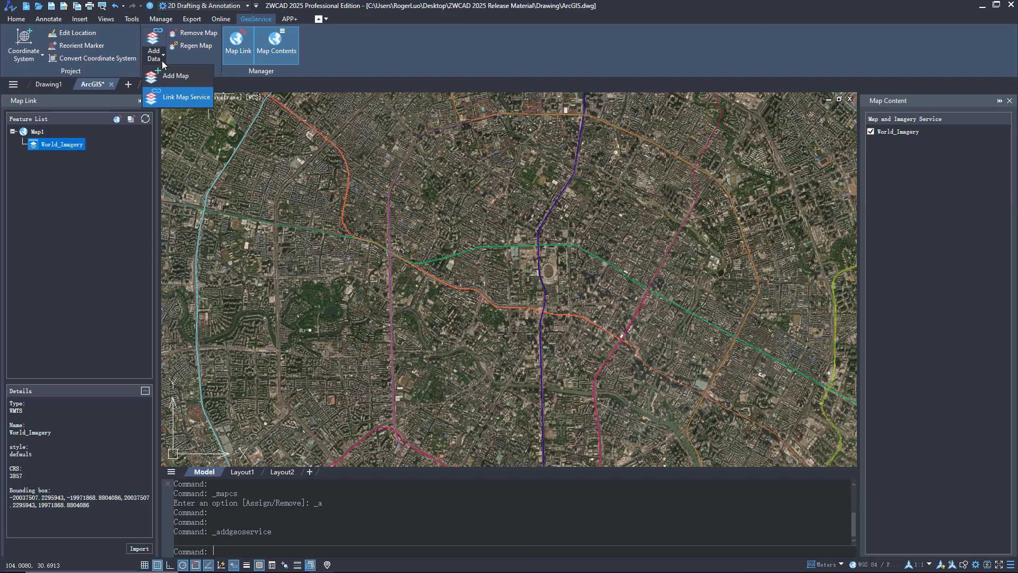
{"action": "left_click", "coordinate": [179, 76]}
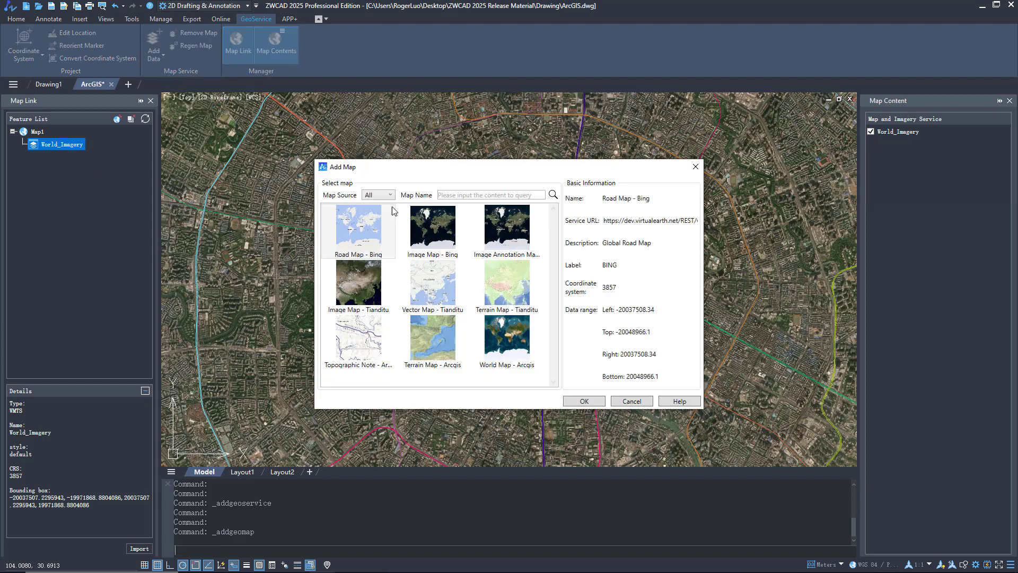
{"action": "left_click", "coordinate": [437, 235]}
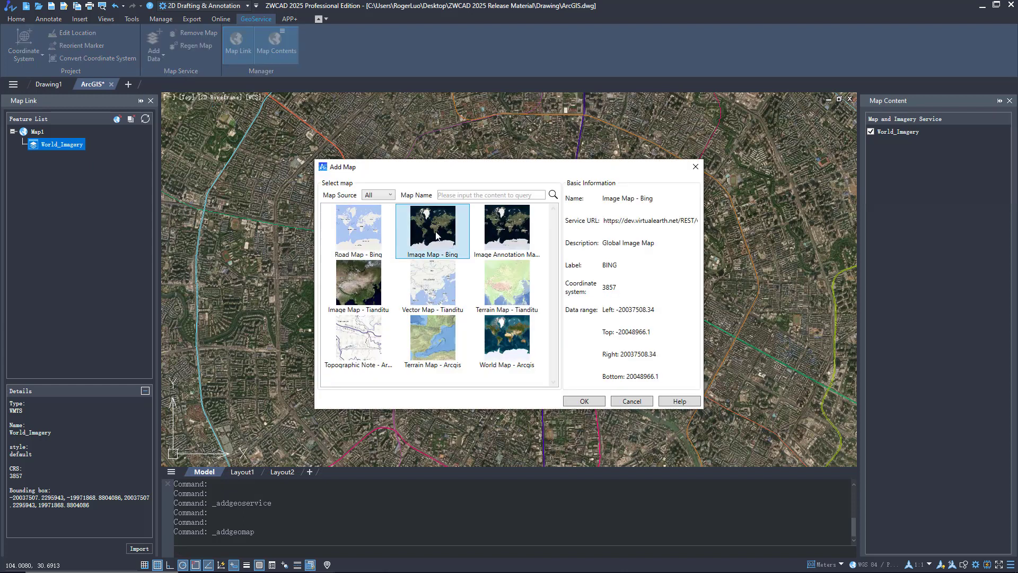
{"action": "left_click", "coordinate": [597, 401]}
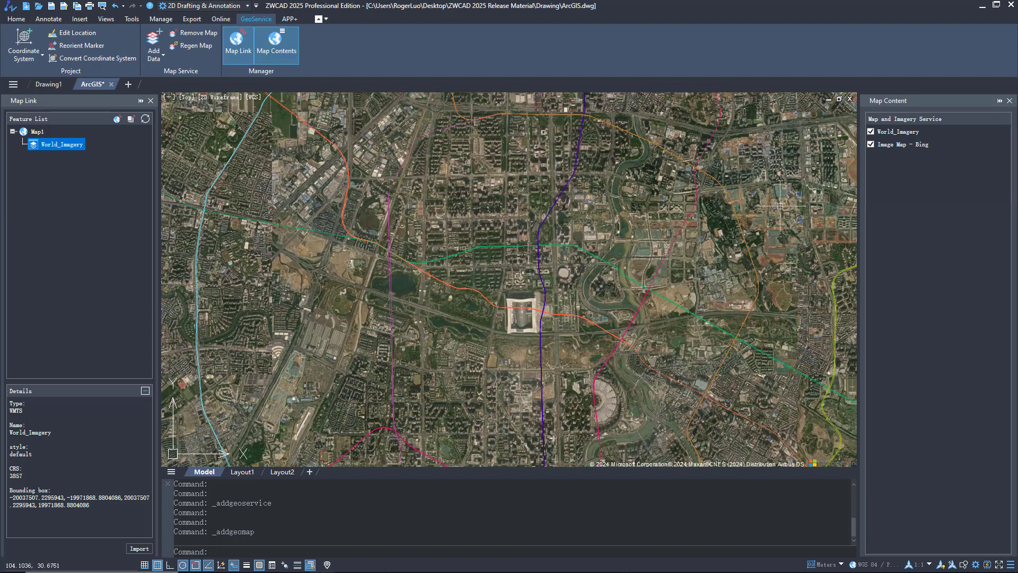
{"action": "left_click", "coordinate": [871, 132]}
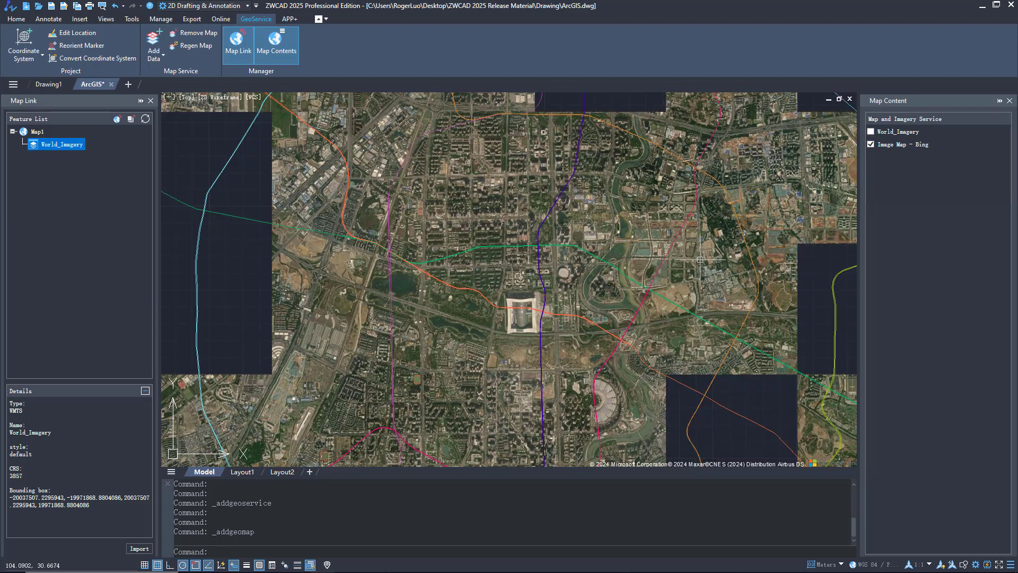
Examine the Bing imagery beneath the route lines, from the whole region down to individual streets northwest of the city
{"action": "scroll", "coordinate": [615, 307], "scroll_direction": "down", "scroll_amount": 6}
{"action": "scroll", "coordinate": [615, 307], "scroll_direction": "down", "scroll_amount": 3}
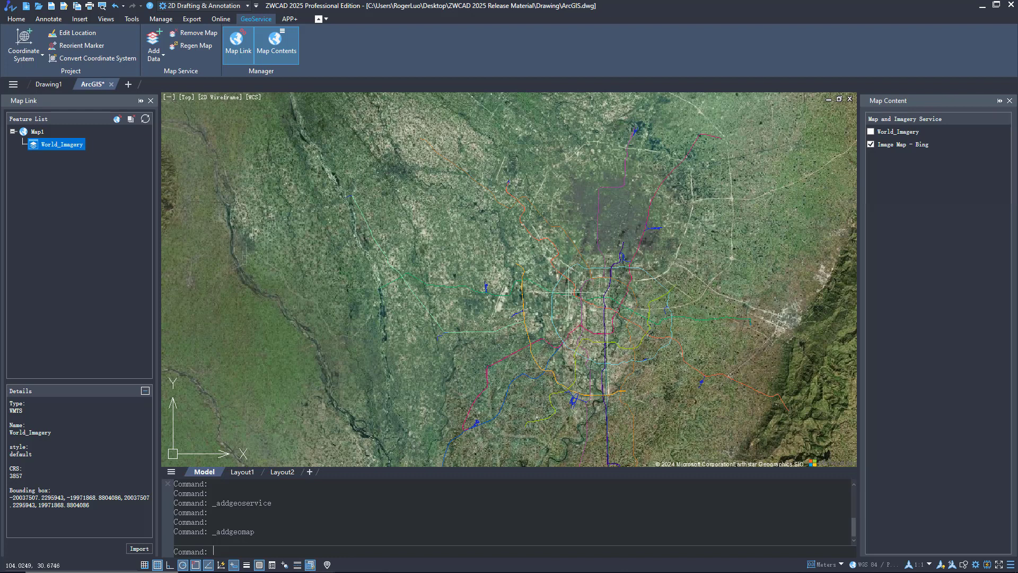
{"action": "scroll", "coordinate": [491, 278], "scroll_direction": "up", "scroll_amount": 5}
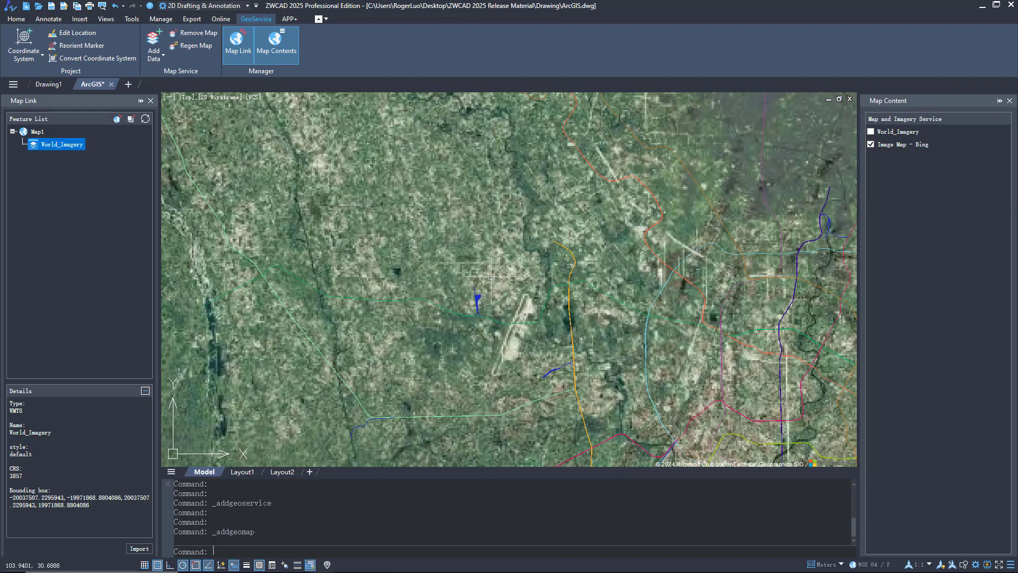
{"action": "middle_click_drag", "start_coordinate": [512, 157], "coordinate": [548, 349]}
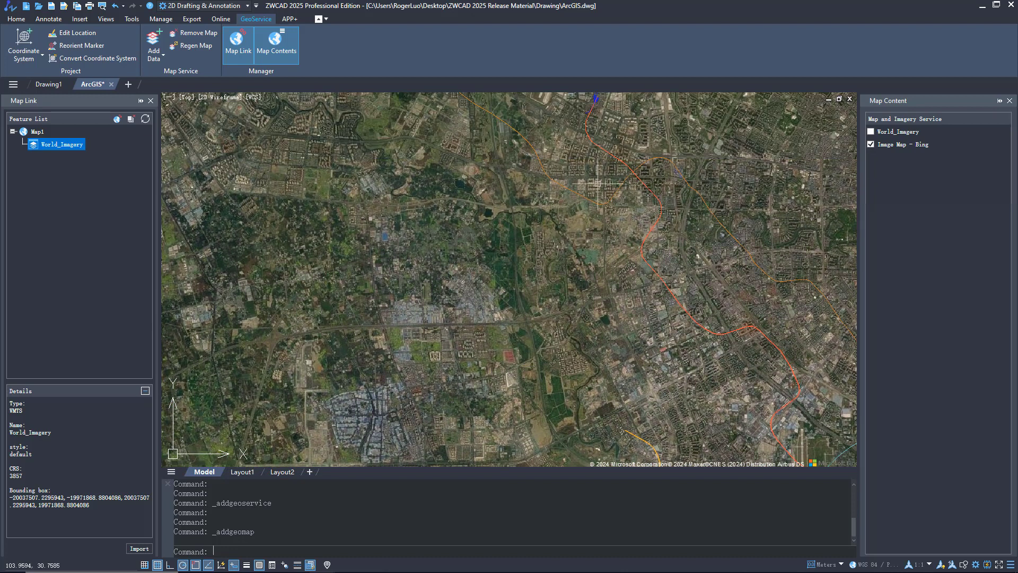
{"action": "scroll", "coordinate": [536, 317], "scroll_direction": "down", "scroll_amount": 4}
{"action": "middle_click_drag", "start_coordinate": [300, 248], "coordinate": [609, 299]}
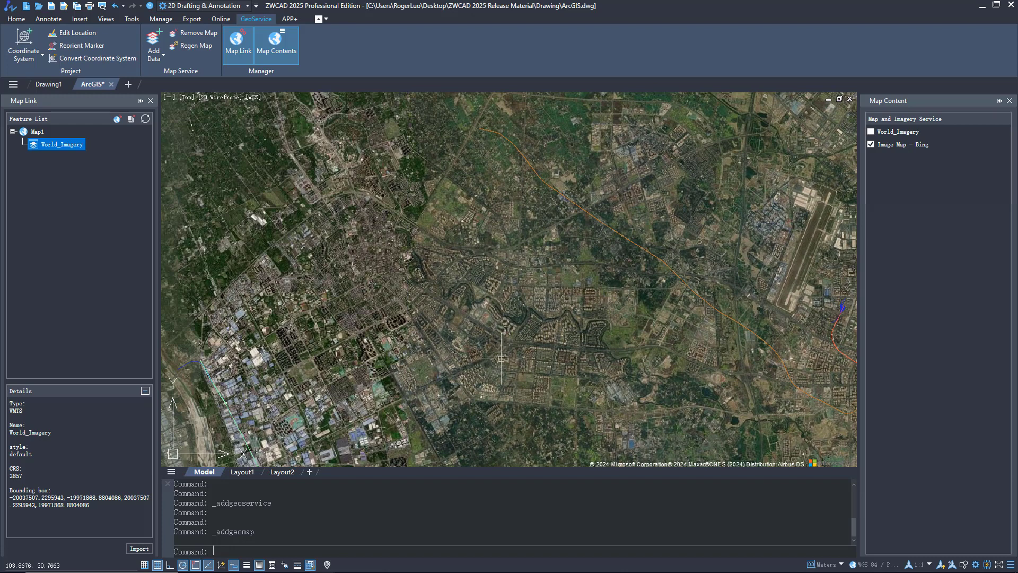
{"action": "scroll", "coordinate": [407, 310], "scroll_direction": "up", "scroll_amount": 6}
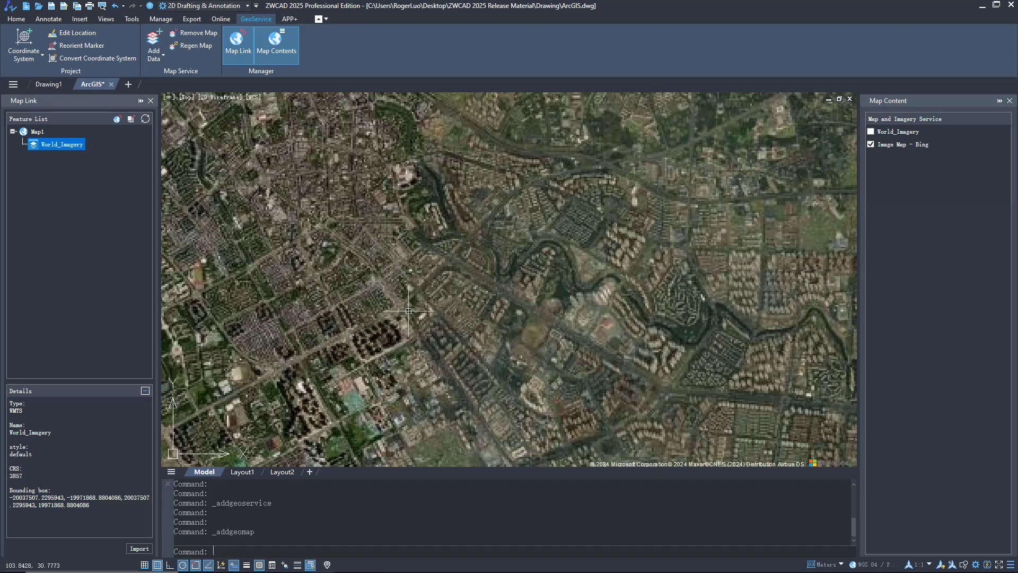
{"action": "middle_click_drag", "start_coordinate": [407, 310], "coordinate": [492, 291]}
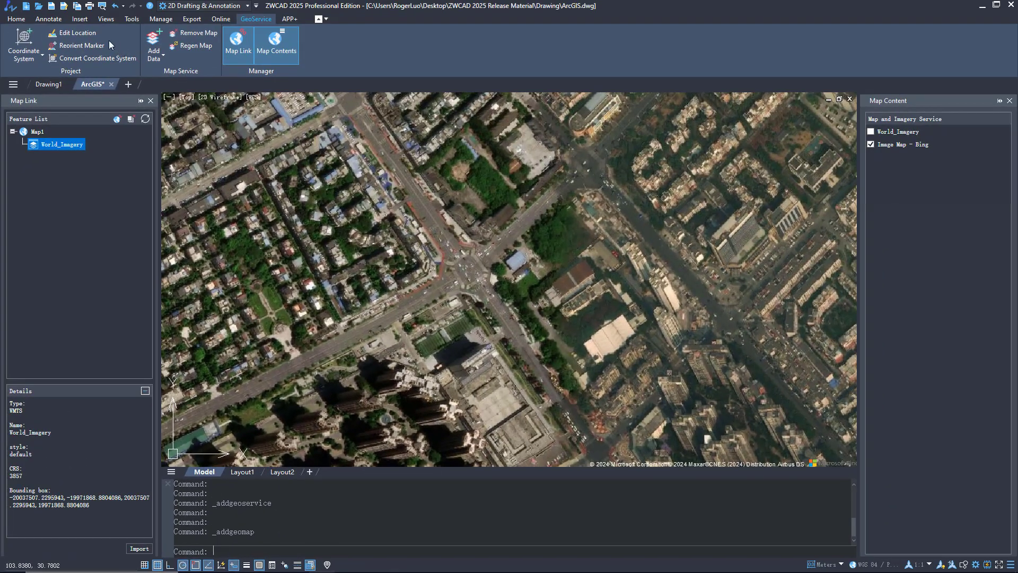
Set the map location point to longitude 103.8420 and latitude 30.7778, with insertion point and north angle specified on screen
{"action": "left_click", "coordinate": [85, 33]}
{"action": "double_click", "coordinate": [431, 216]}
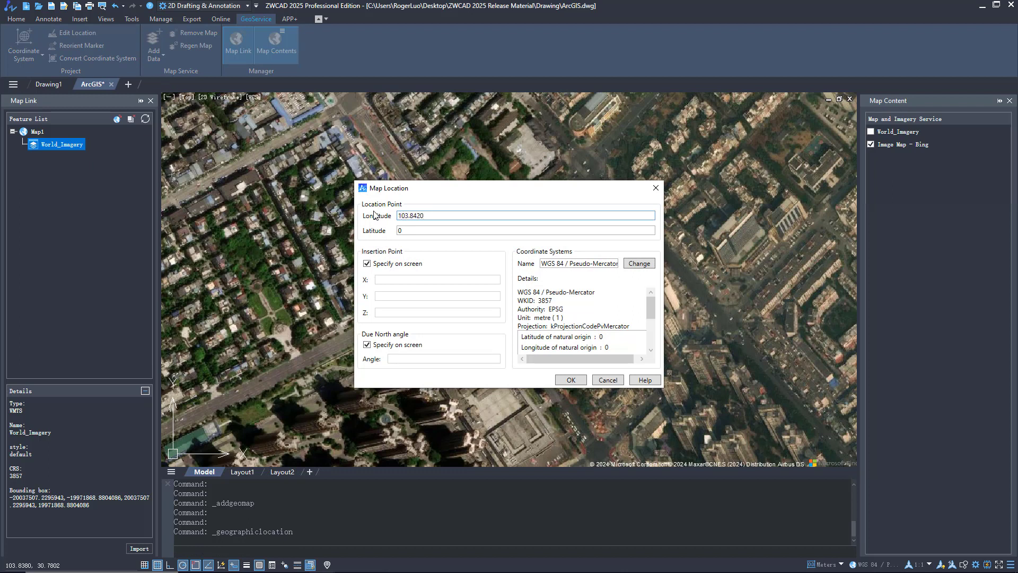
{"action": "key", "text": "Tab"}
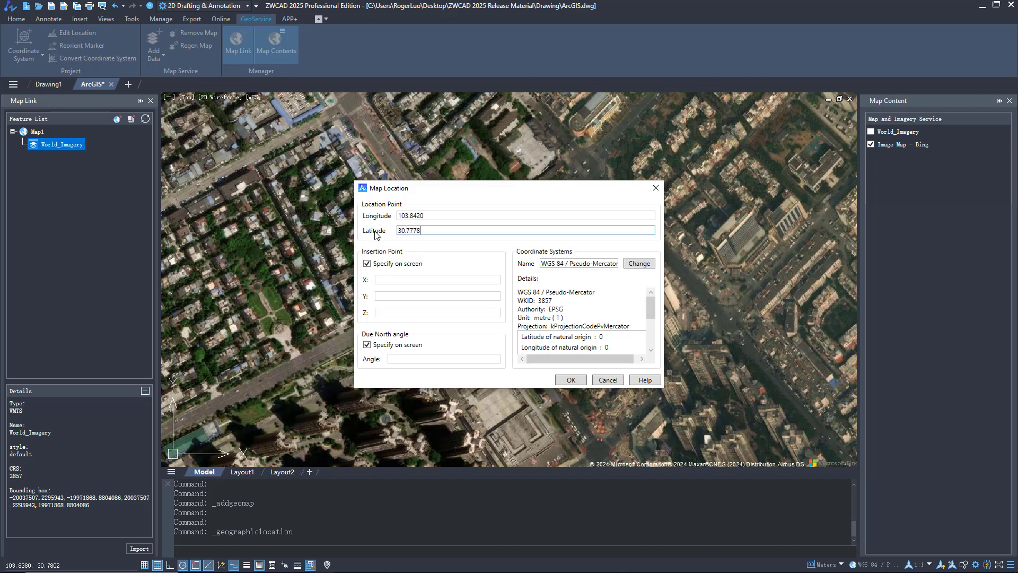
{"action": "left_click", "coordinate": [580, 383]}
Place the location's insertion point where the green lines cross southwest of the city, at about 11559652.67, 3592464.57, with a north angle of 90
{"action": "scroll", "coordinate": [540, 267], "scroll_direction": "down", "scroll_amount": 10}
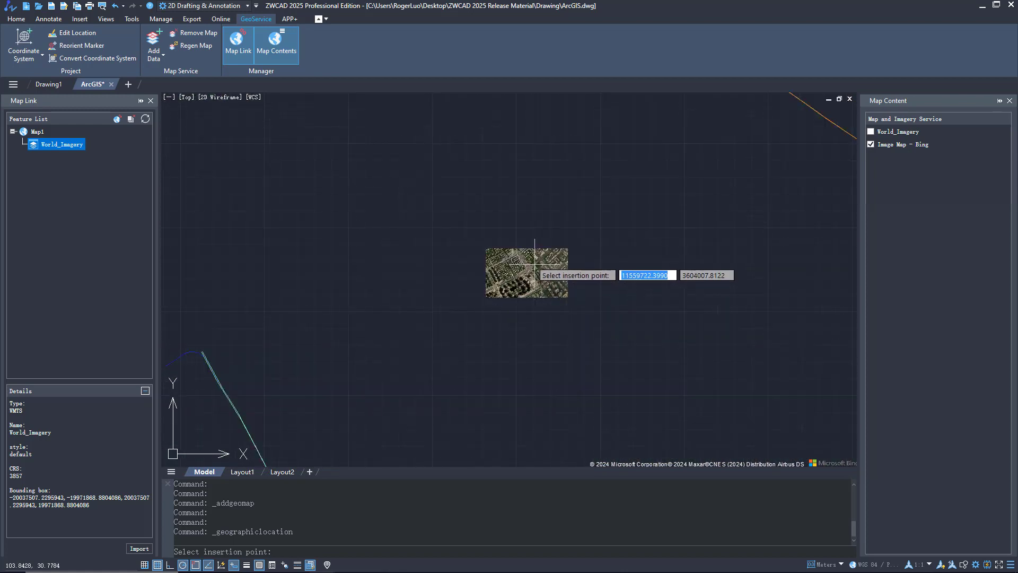
{"action": "middle_click_drag", "start_coordinate": [540, 317], "coordinate": [480, 104]}
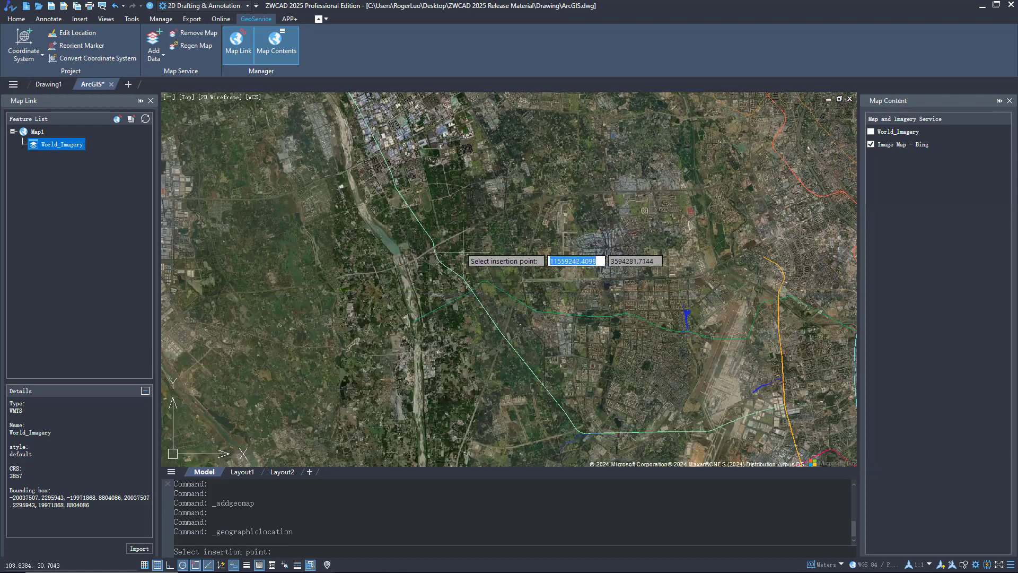
{"action": "scroll", "coordinate": [471, 288], "scroll_direction": "up", "scroll_amount": 10}
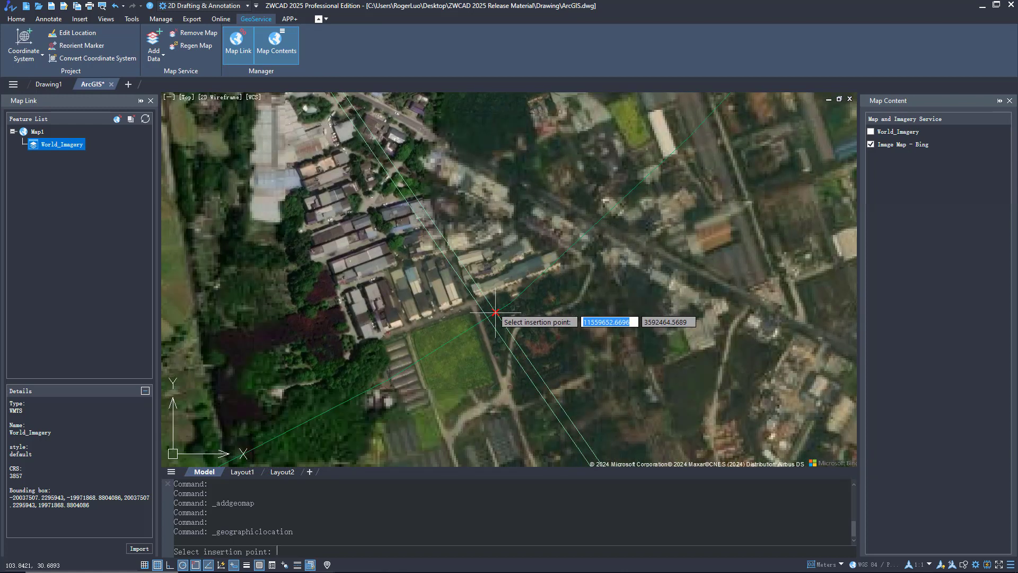
{"action": "left_click", "coordinate": [495, 312]}
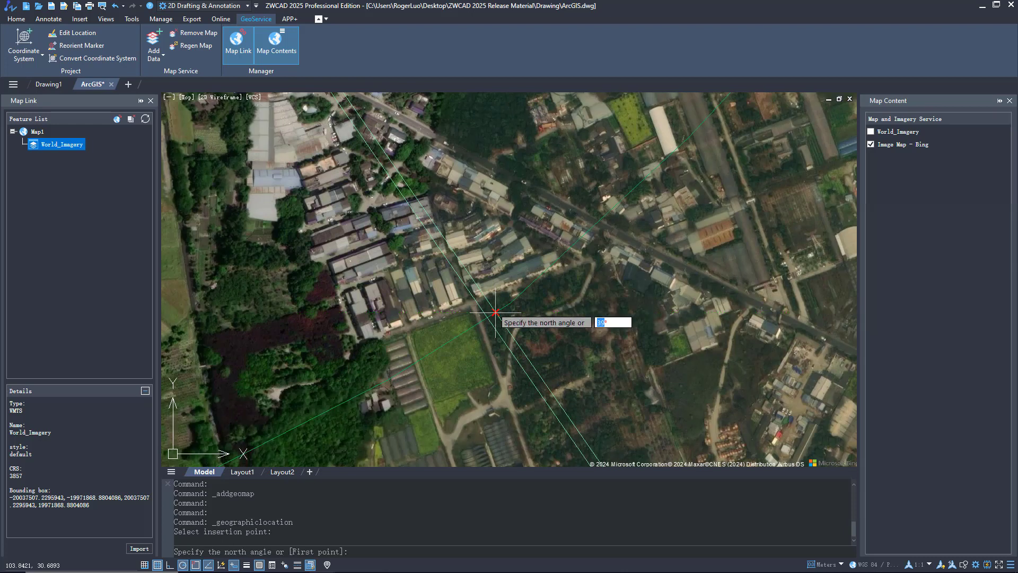
{"action": "key", "text": "Return"}
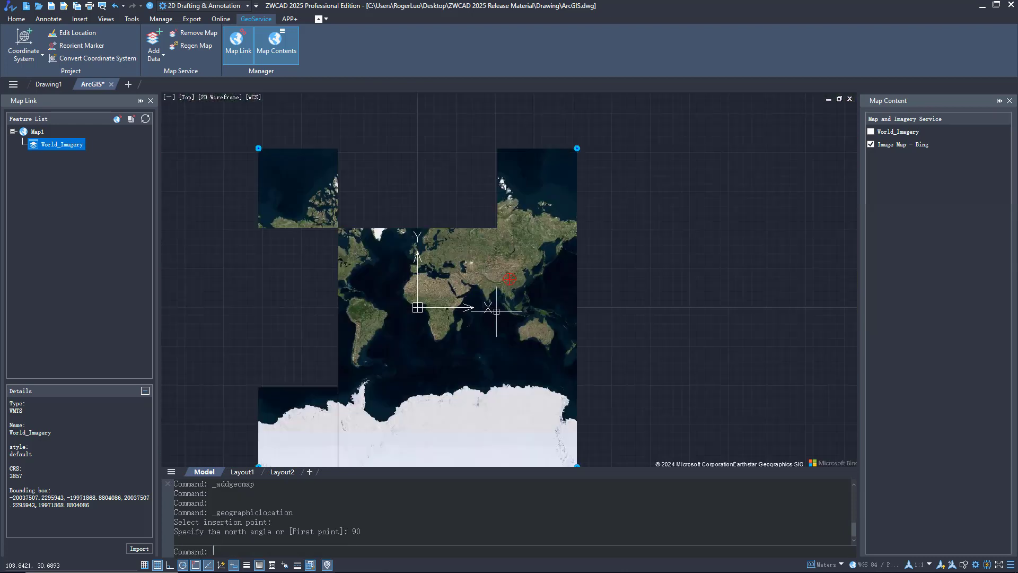
Examine how the route lines fit the Bing imagery after relocation, from the full extents down to the city's western ring route
{"action": "middle_click", "coordinate": [496, 311]}
{"action": "middle_click", "coordinate": [497, 312]}
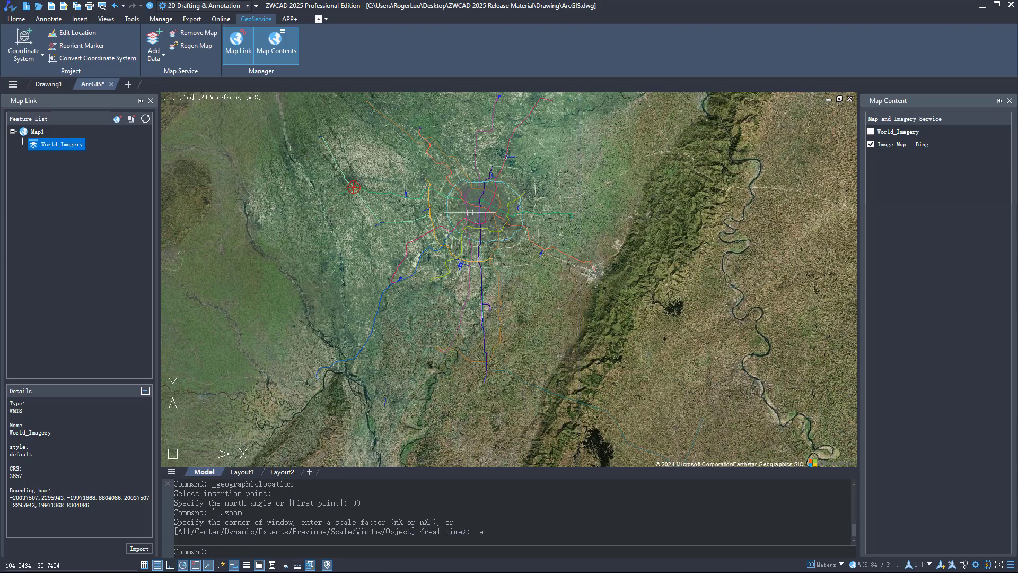
{"action": "scroll", "coordinate": [459, 192], "scroll_direction": "up", "scroll_amount": 3}
{"action": "scroll", "coordinate": [418, 204], "scroll_direction": "up", "scroll_amount": 3}
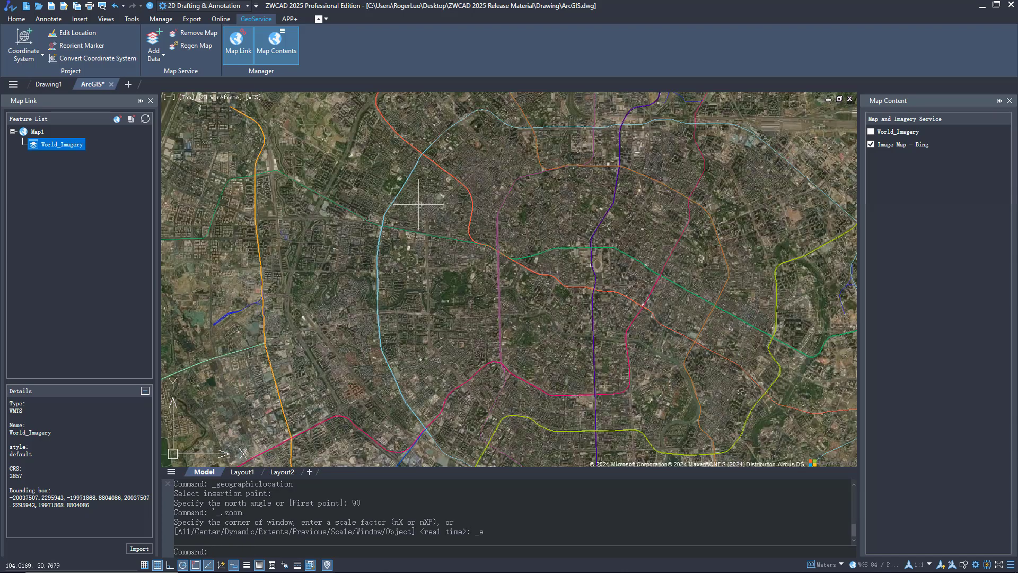
{"action": "scroll", "coordinate": [418, 204], "scroll_direction": "up", "scroll_amount": 5}
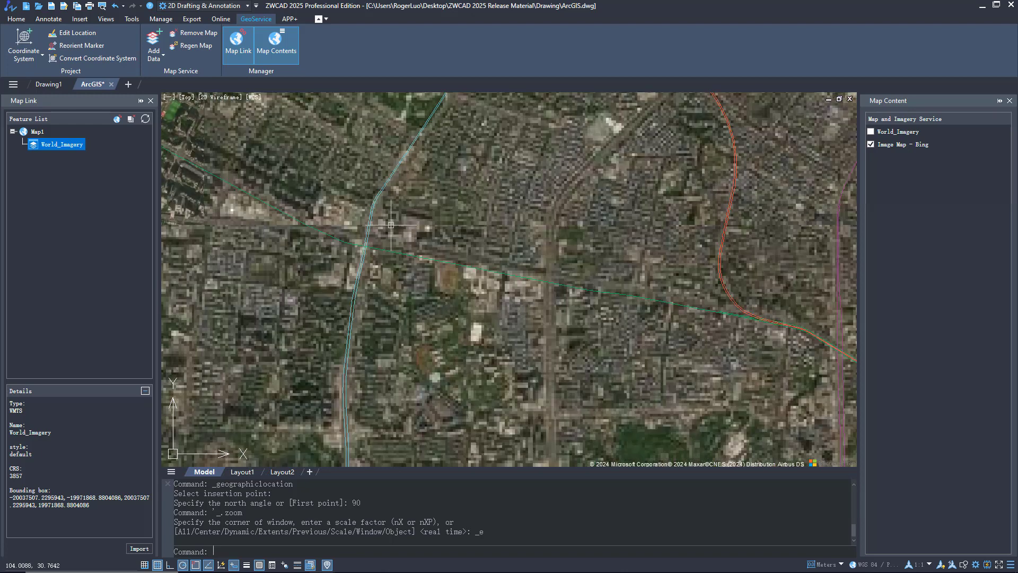
{"action": "scroll", "coordinate": [391, 224], "scroll_direction": "down", "scroll_amount": 5}
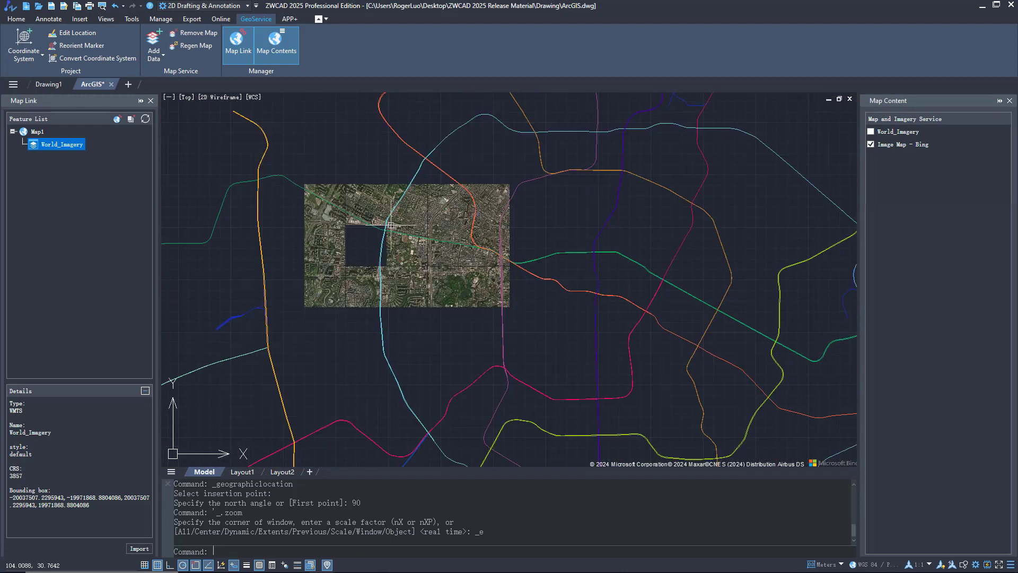
{"action": "middle_click_drag", "start_coordinate": [355, 217], "coordinate": [856, 318]}
{"action": "scroll", "coordinate": [328, 253], "scroll_direction": "up", "scroll_amount": 3}
{"action": "scroll", "coordinate": [328, 253], "scroll_direction": "up", "scroll_amount": 3}
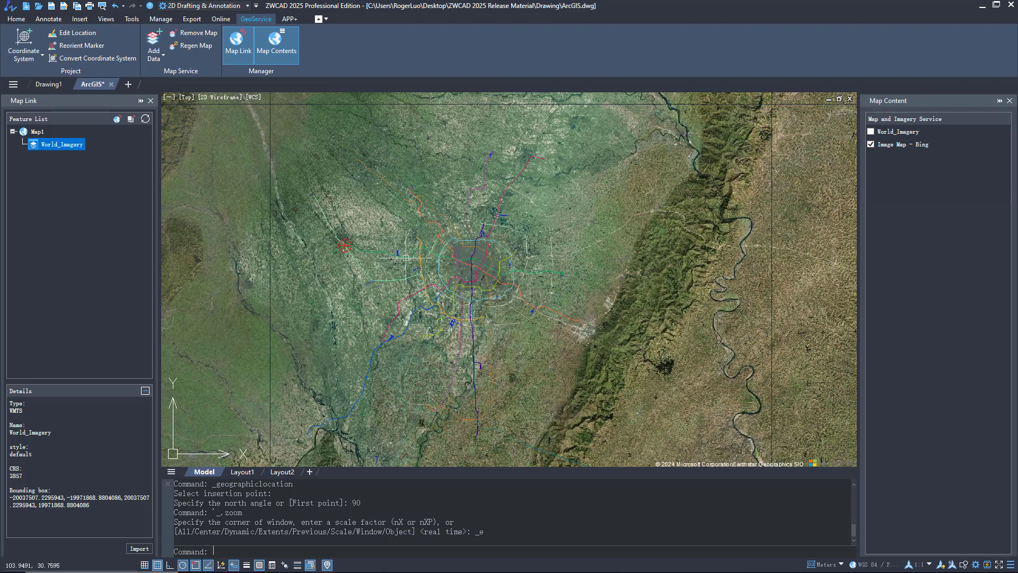
Capture a snapshot of the Image Map - Bing service over a rectangular area enclosing the city and most of its route lines
{"action": "left_click", "coordinate": [925, 149]}
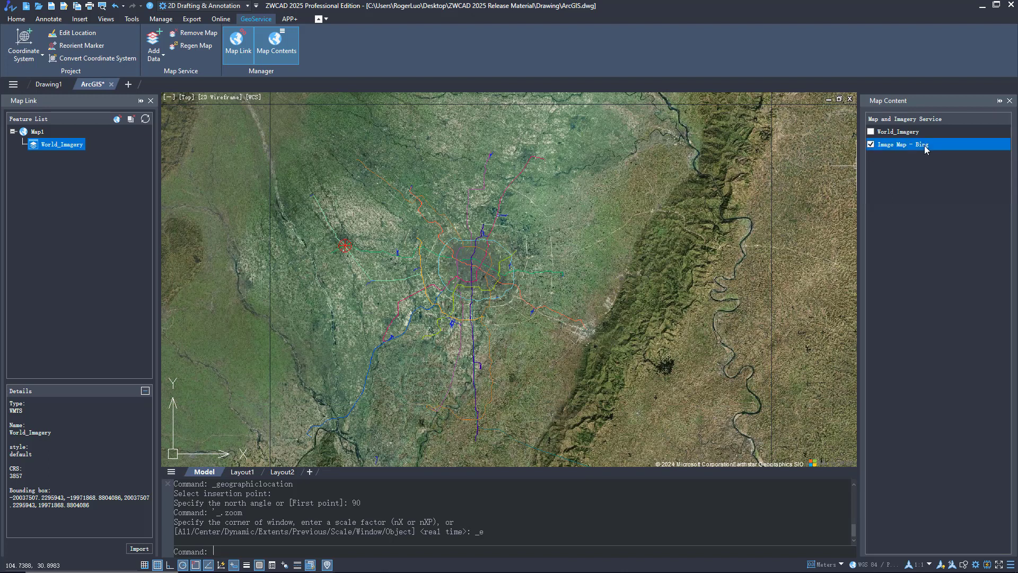
{"action": "right_click", "coordinate": [926, 149]}
{"action": "left_click", "coordinate": [949, 166]}
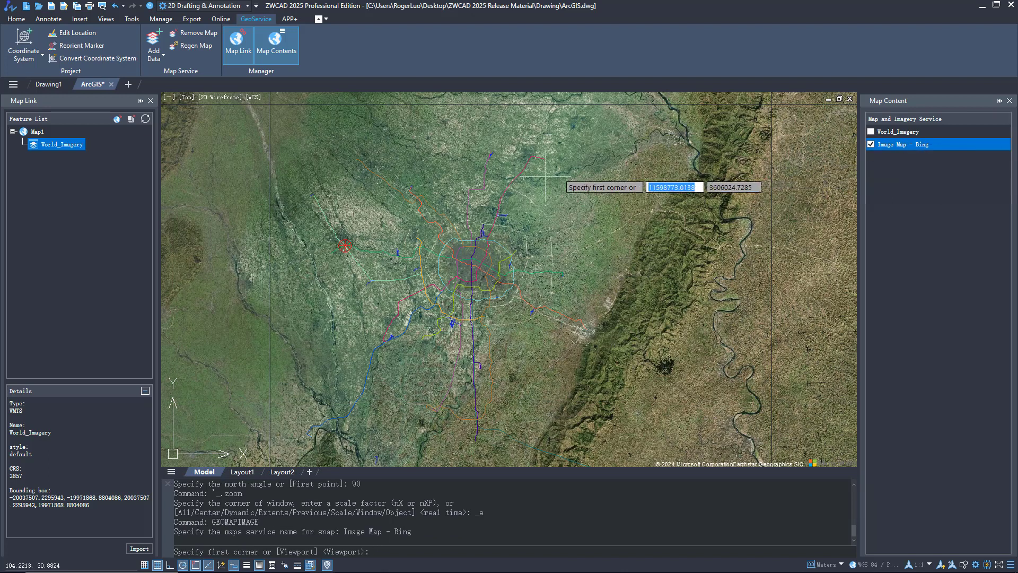
{"action": "left_click", "coordinate": [301, 150]}
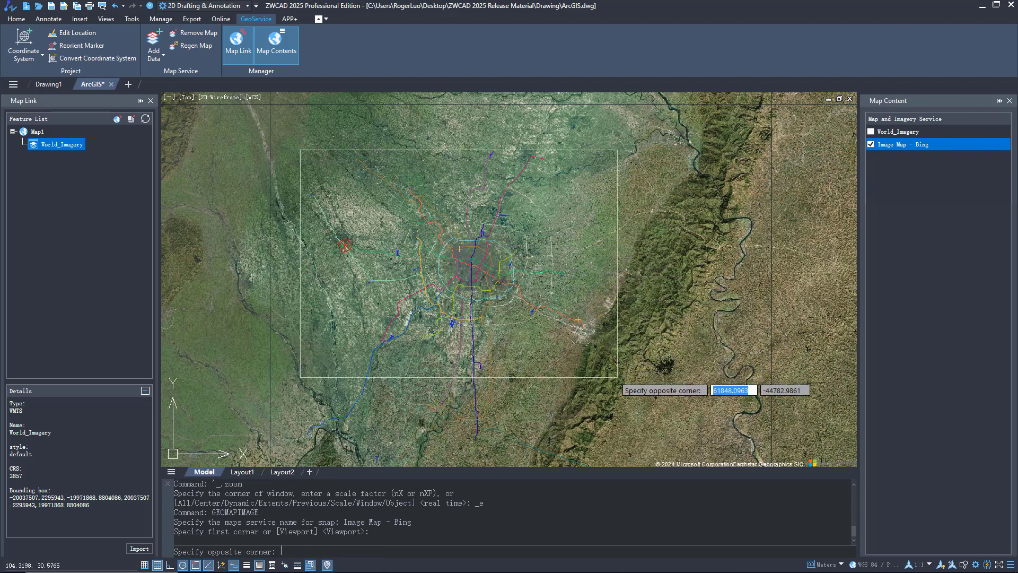
{"action": "left_click", "coordinate": [629, 458]}
Send the captured map image to the back of the draw order and hide the Image Map - Bing layer
{"action": "left_click", "coordinate": [629, 457]}
{"action": "right_click", "coordinate": [630, 455]}
{"action": "mouse_move", "coordinate": [694, 336]}
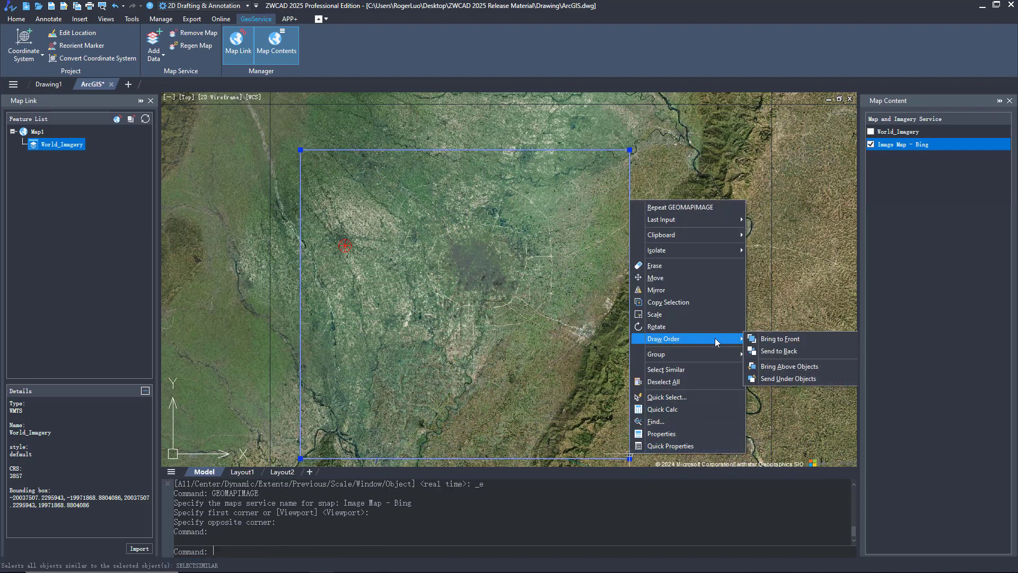
{"action": "left_click", "coordinate": [765, 350]}
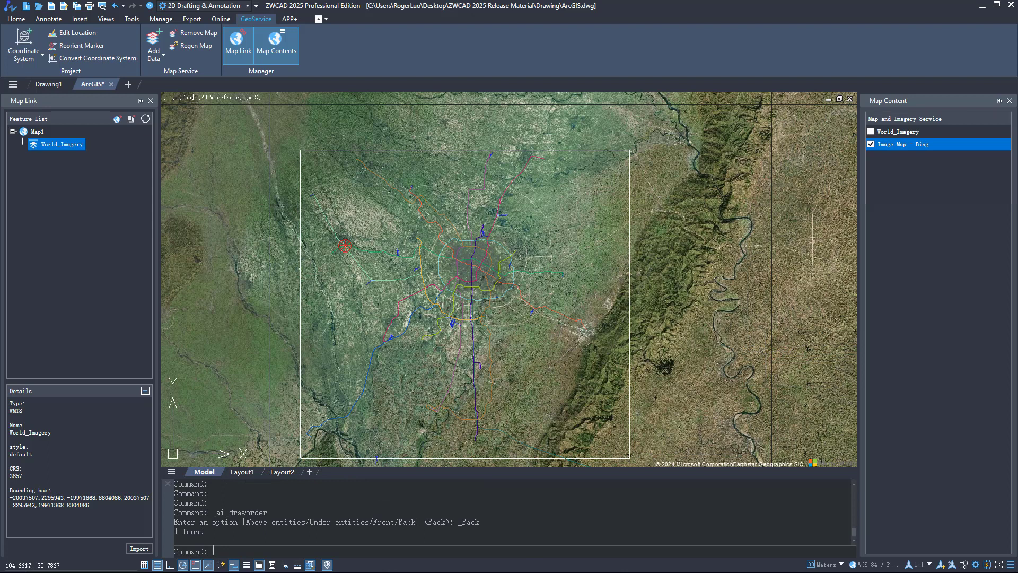
{"action": "left_click", "coordinate": [870, 146]}
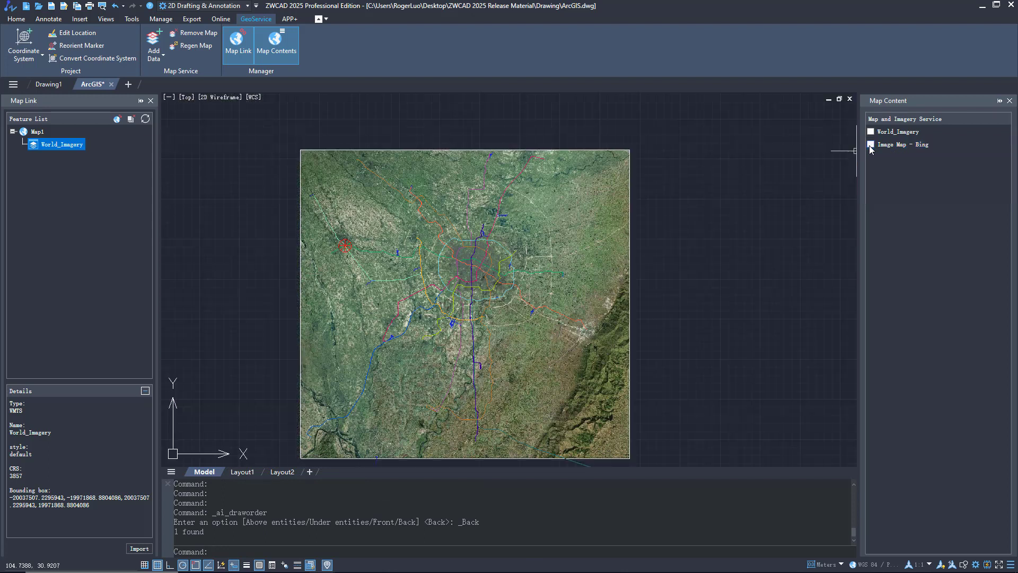